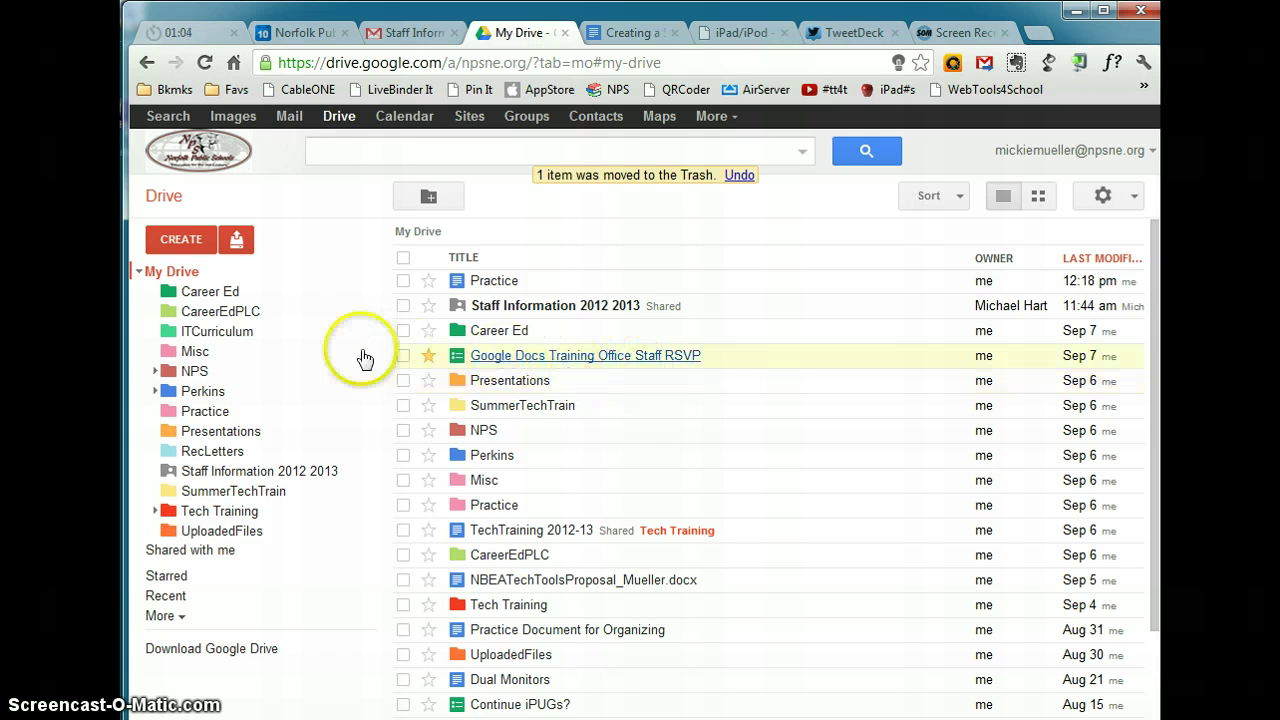
Create a new Drive folder named "JH Staff Info 2012-13".
{"action": "left_click", "coordinate": [175, 242]}
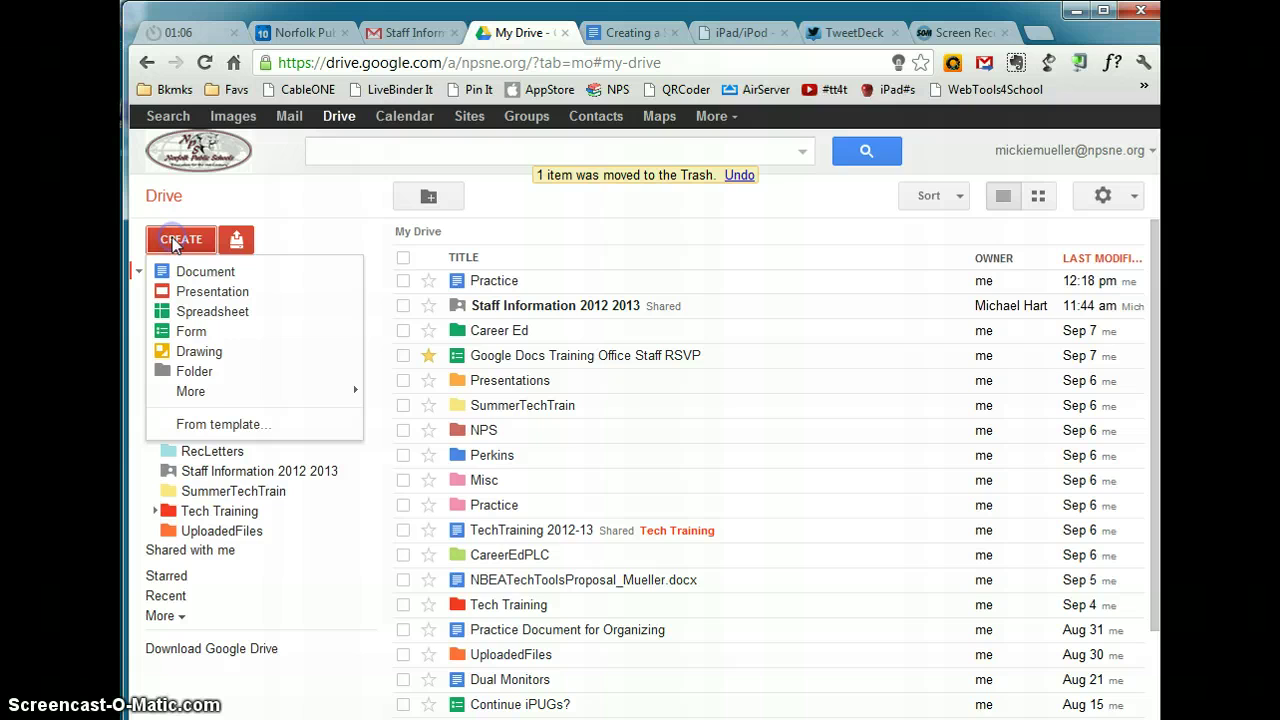
{"action": "left_click", "coordinate": [200, 372]}
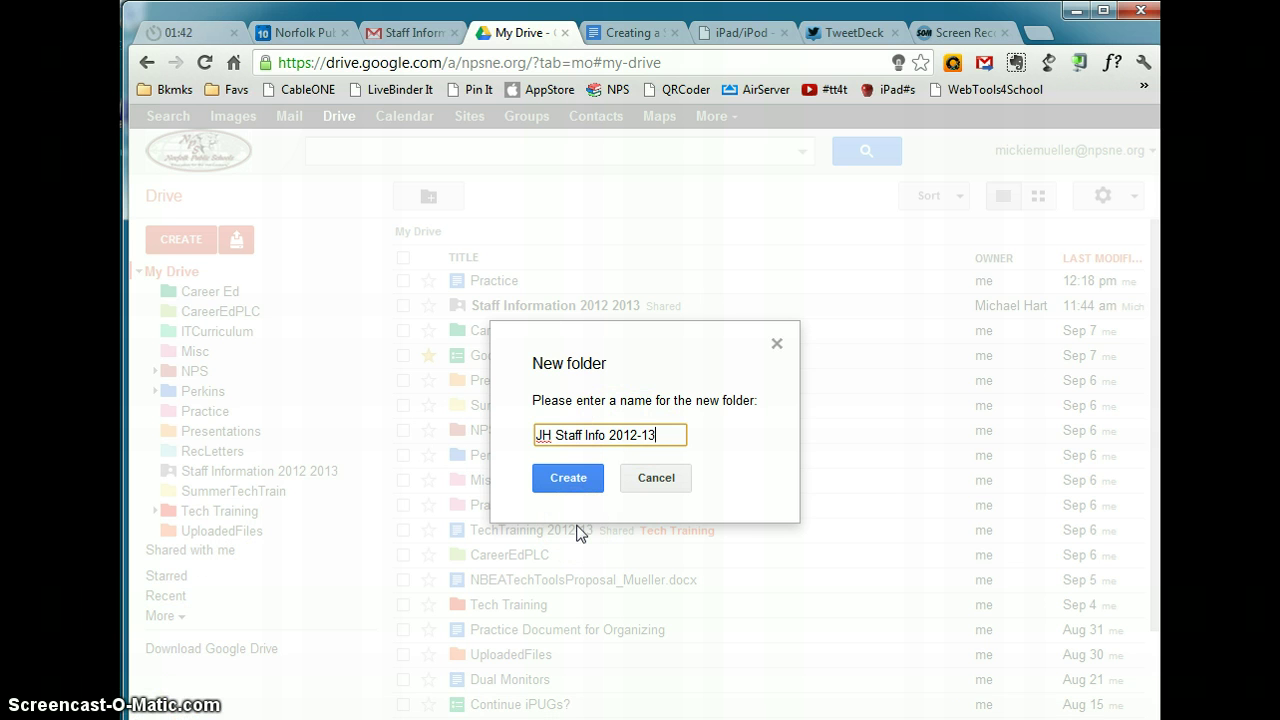
{"action": "left_click", "coordinate": [581, 484]}
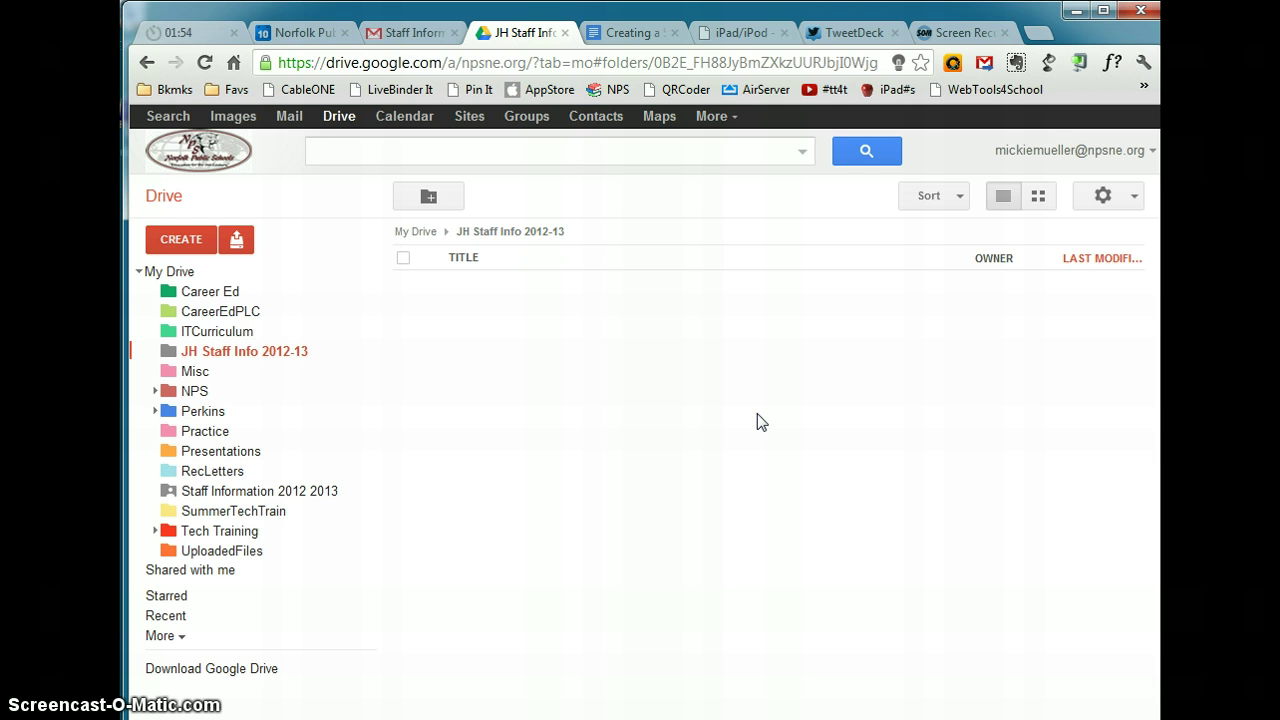
Open the sharing settings of the JH Staff Info 2012-13 folder and set the access for added people to Can view.
{"action": "left_click", "coordinate": [160, 272]}
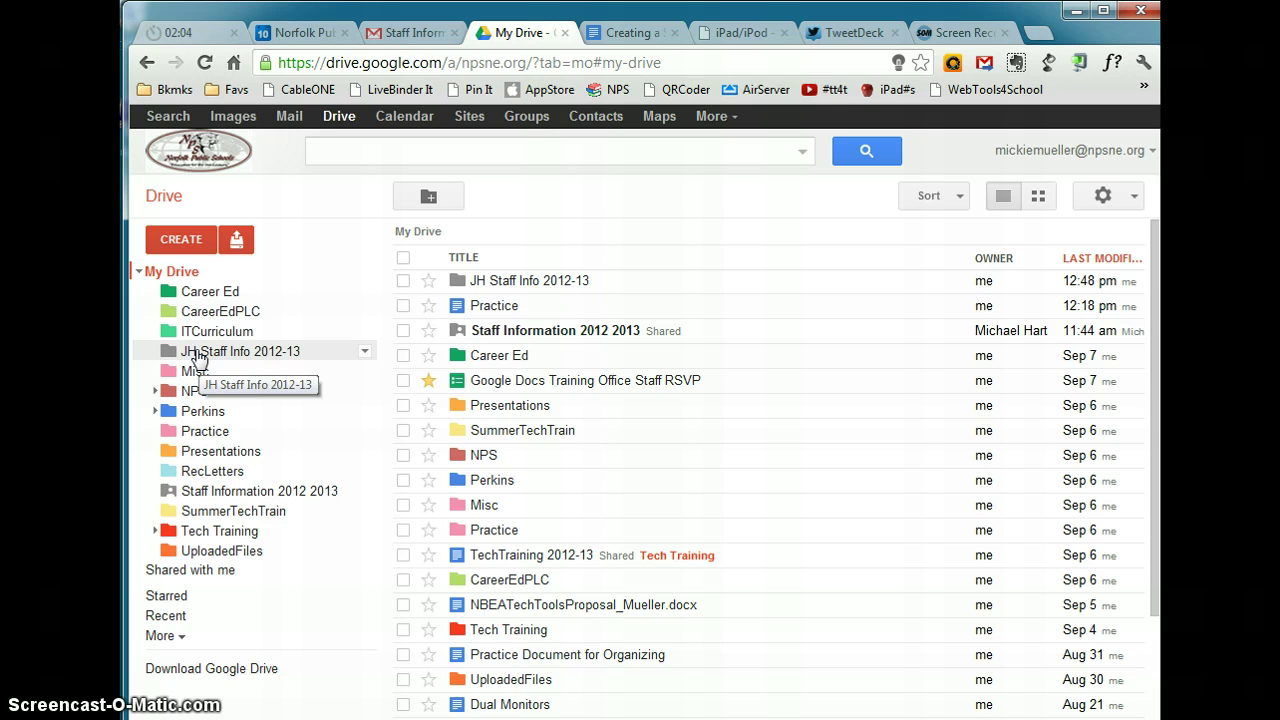
{"action": "left_click", "coordinate": [366, 356]}
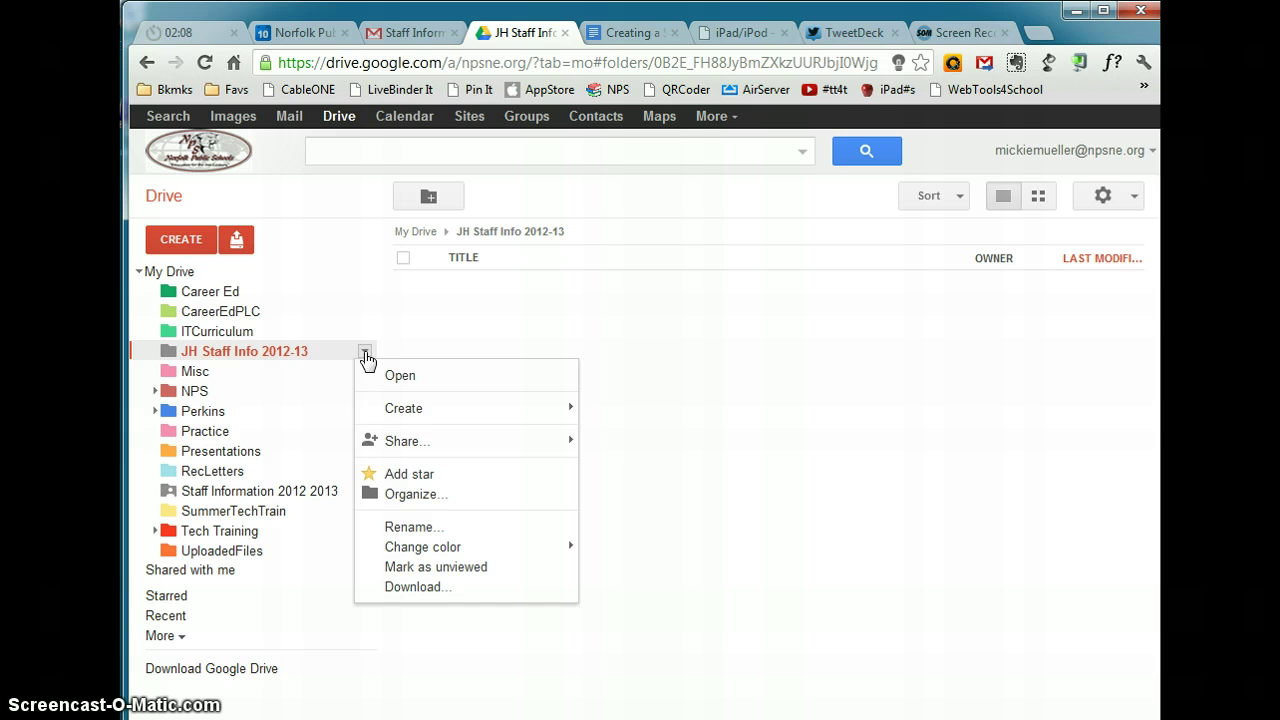
{"action": "mouse_move", "coordinate": [404, 452]}
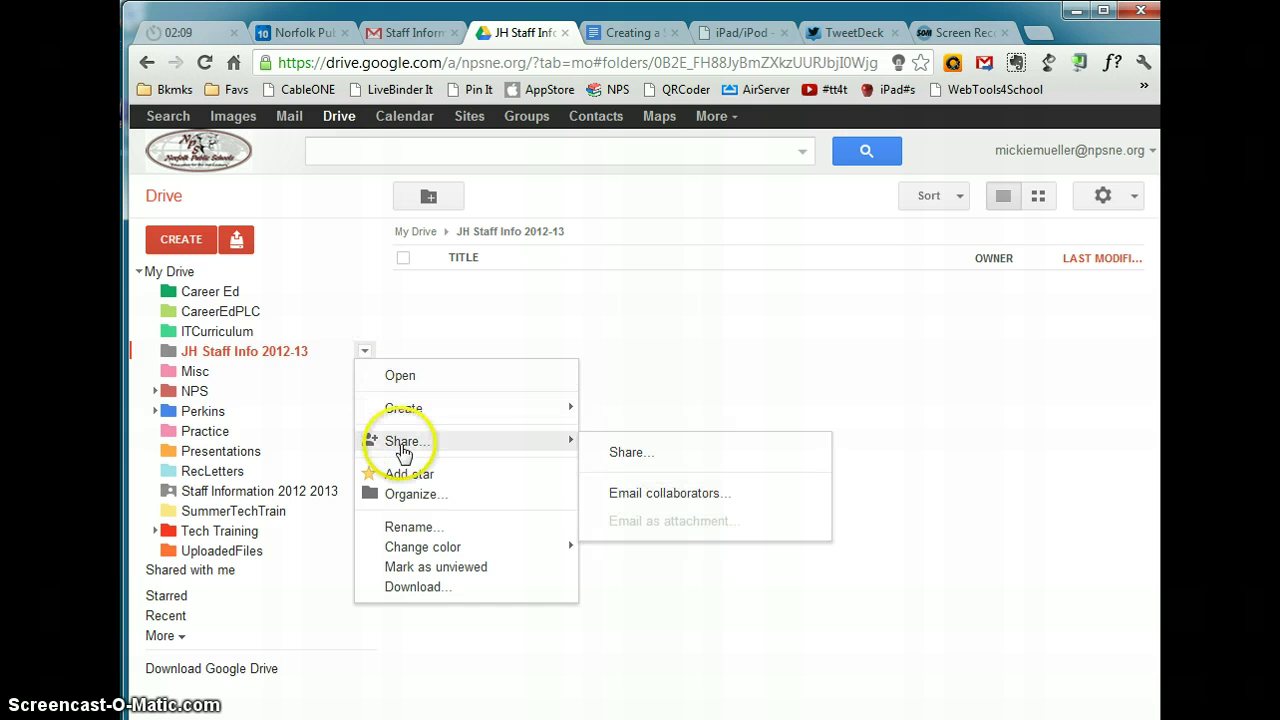
{"action": "left_click", "coordinate": [642, 454]}
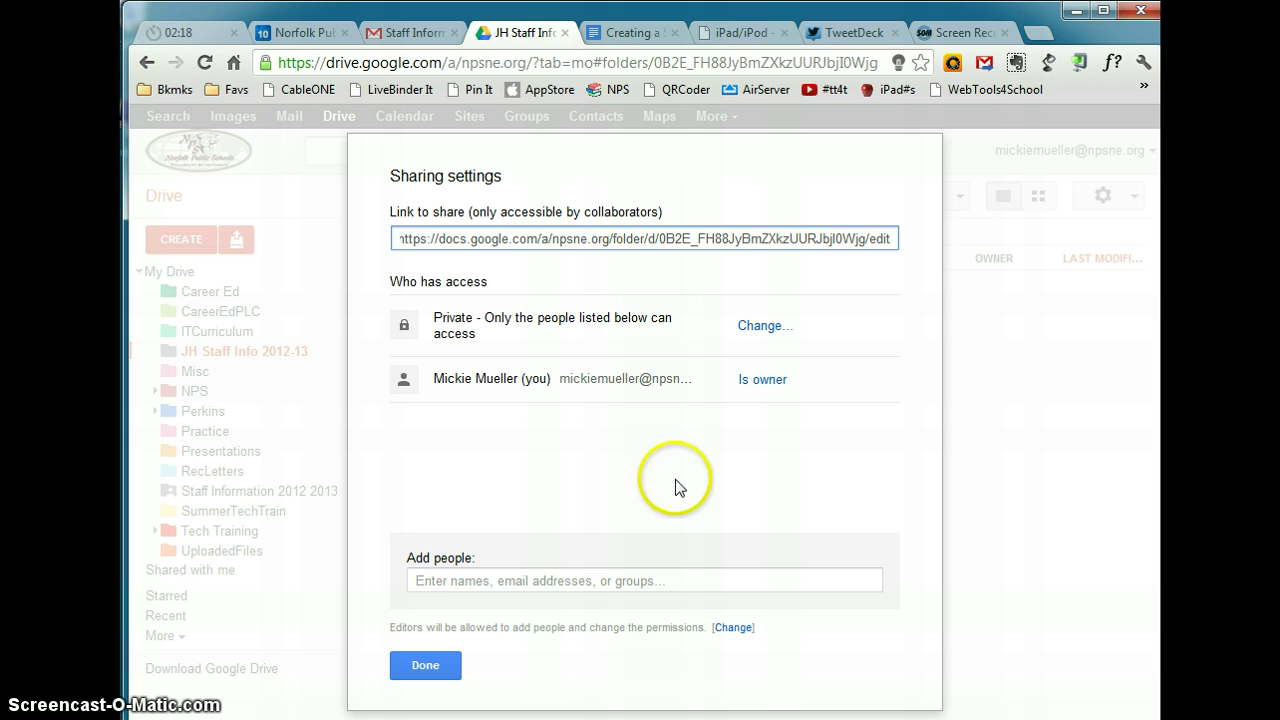
{"action": "left_click", "coordinate": [413, 580]}
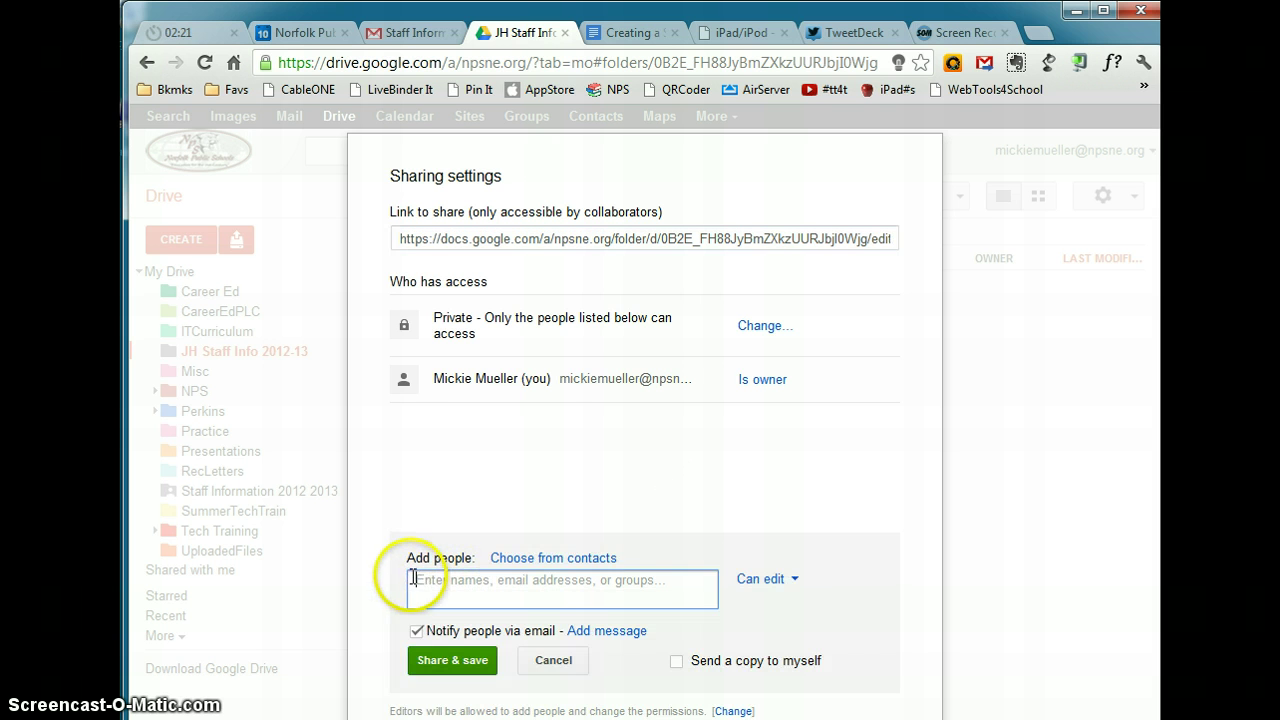
{"action": "left_click", "coordinate": [779, 588]}
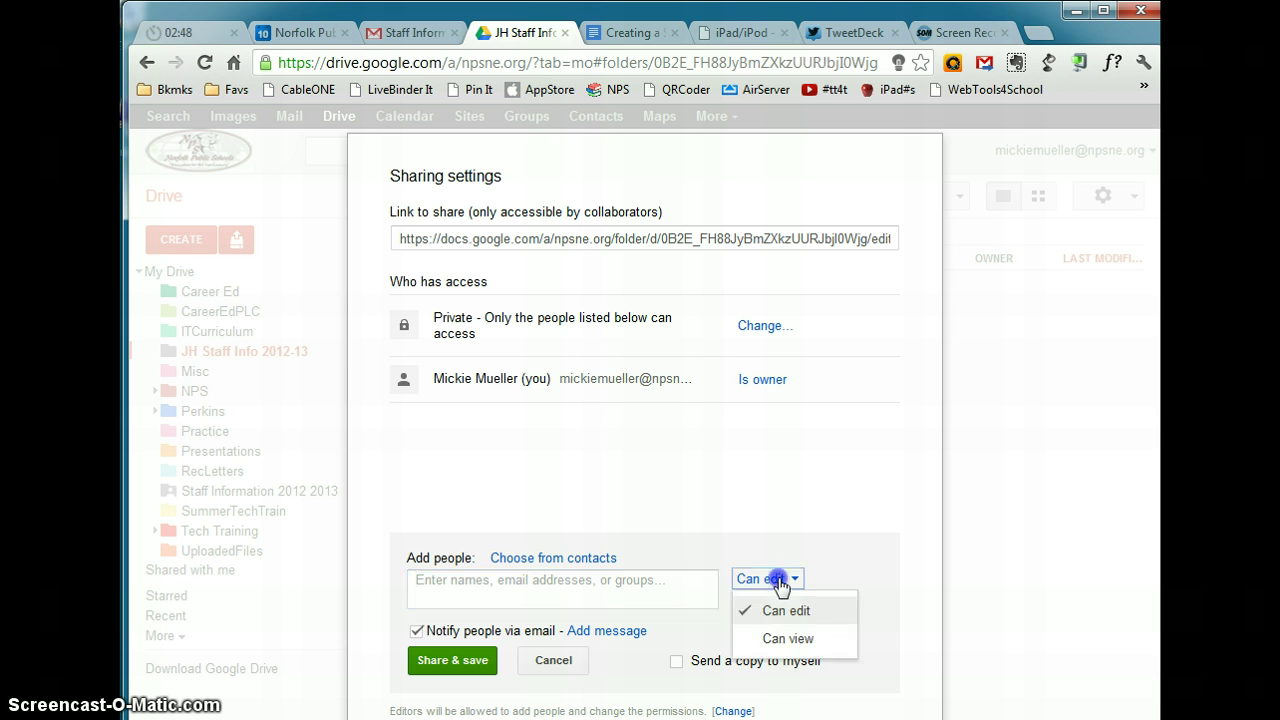
{"action": "left_click", "coordinate": [803, 640]}
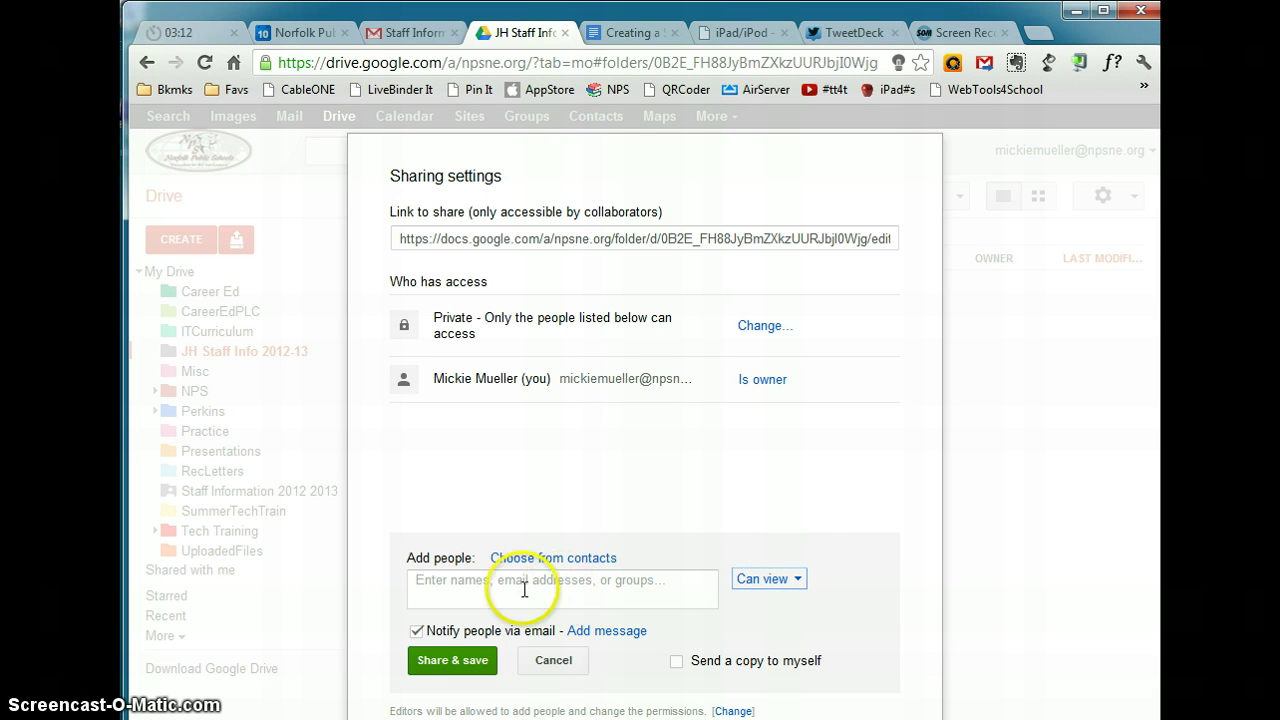
Add the JH Staff group as a recipient of the folder share by searching for "jh".
{"action": "left_click", "coordinate": [445, 583]}
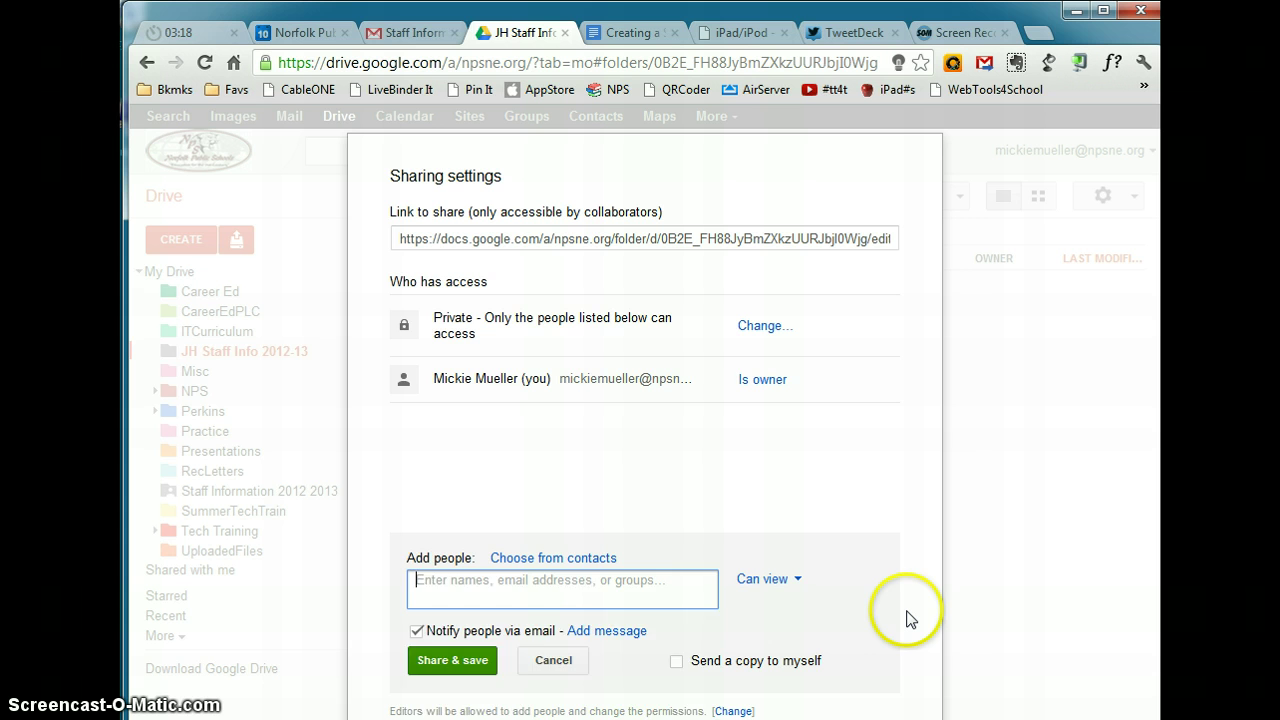
{"action": "type", "text": "jh"}
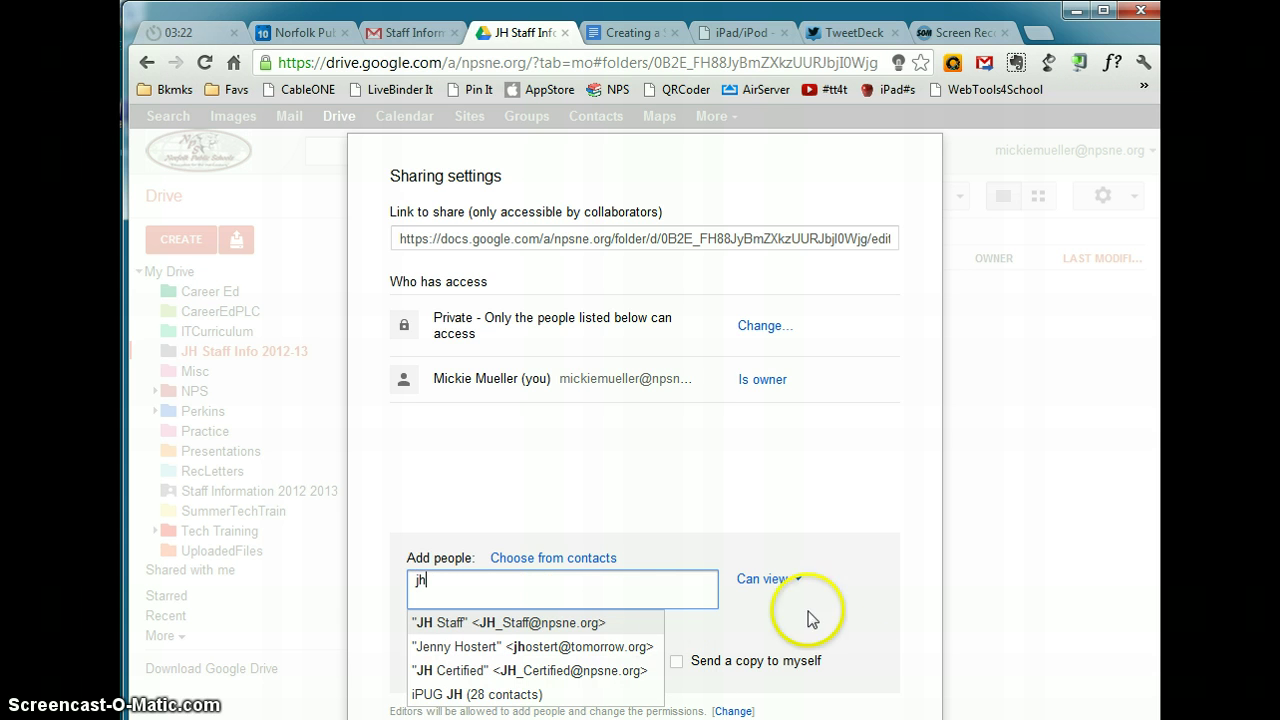
{"action": "left_click", "coordinate": [551, 626]}
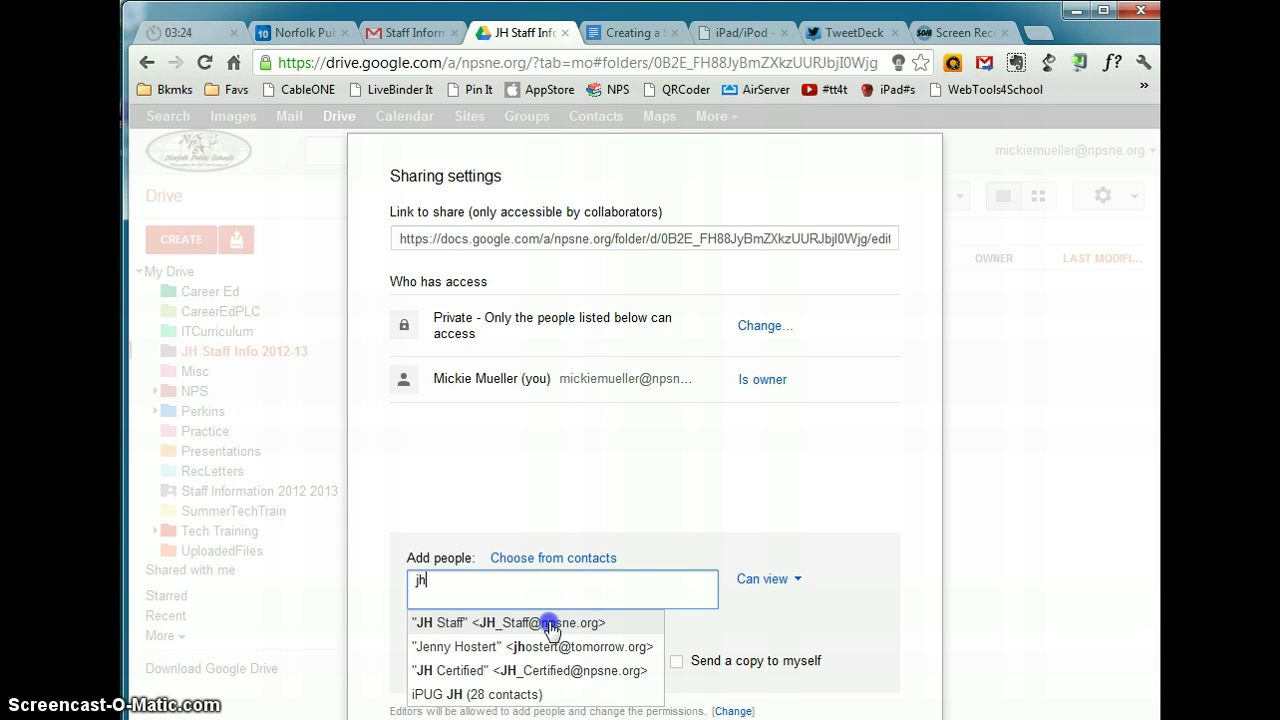
Try adding an individual contact after the JH Staff group, and remove that contact from the recipients again.
{"action": "left_click", "coordinate": [652, 582]}
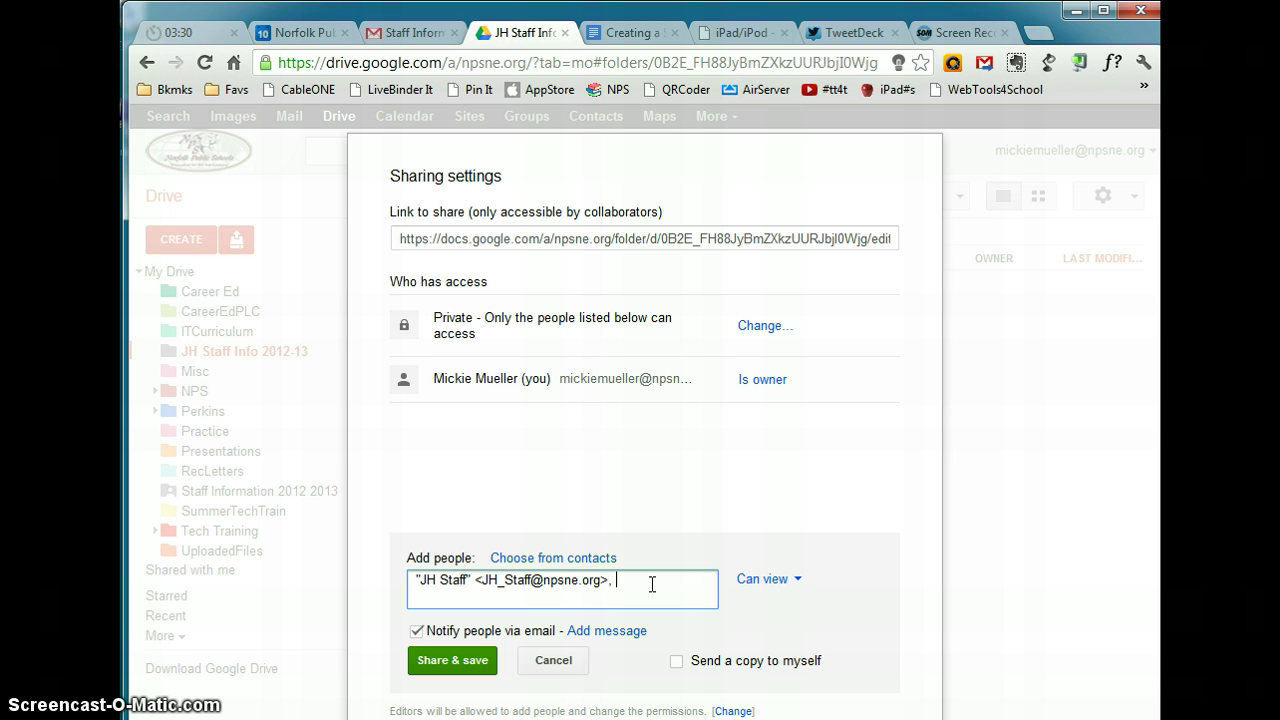
{"action": "left_click", "coordinate": [526, 581]}
{"action": "left_click", "coordinate": [410, 580]}
{"action": "left_click", "coordinate": [628, 589]}
{"action": "left_click", "coordinate": [630, 588]}
{"action": "type", "text": "i"}
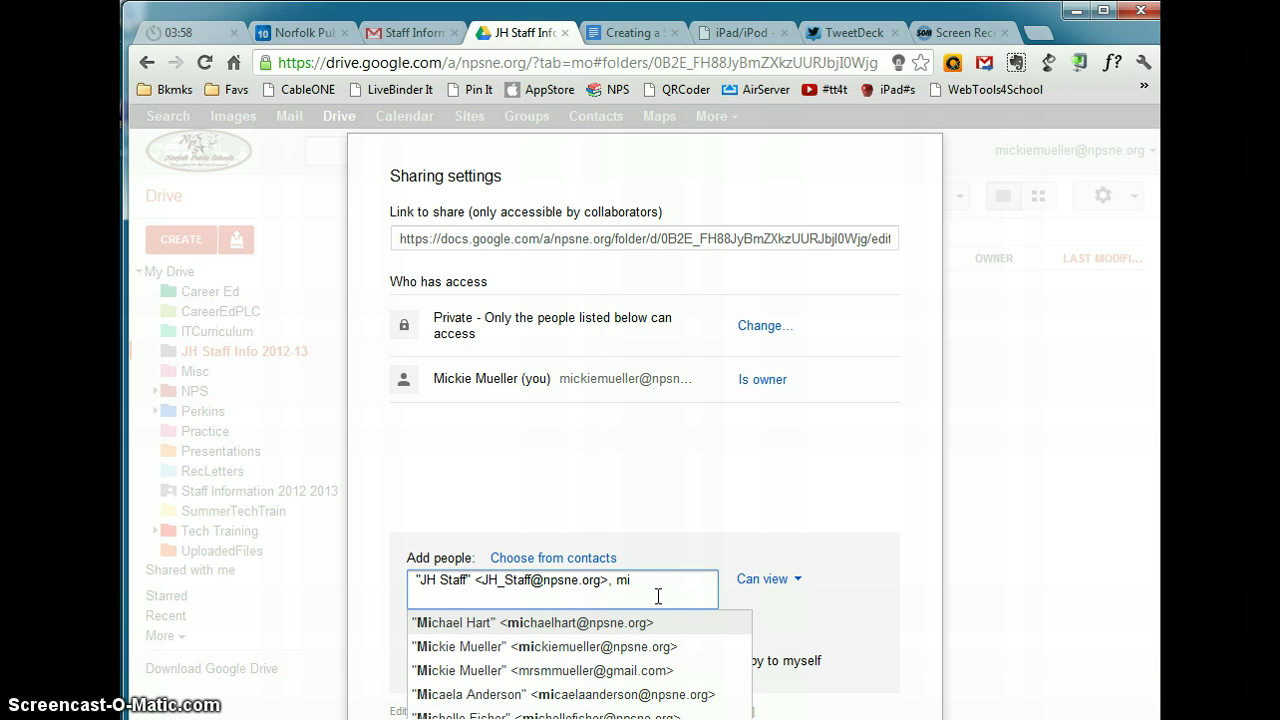
{"action": "left_click", "coordinate": [624, 622]}
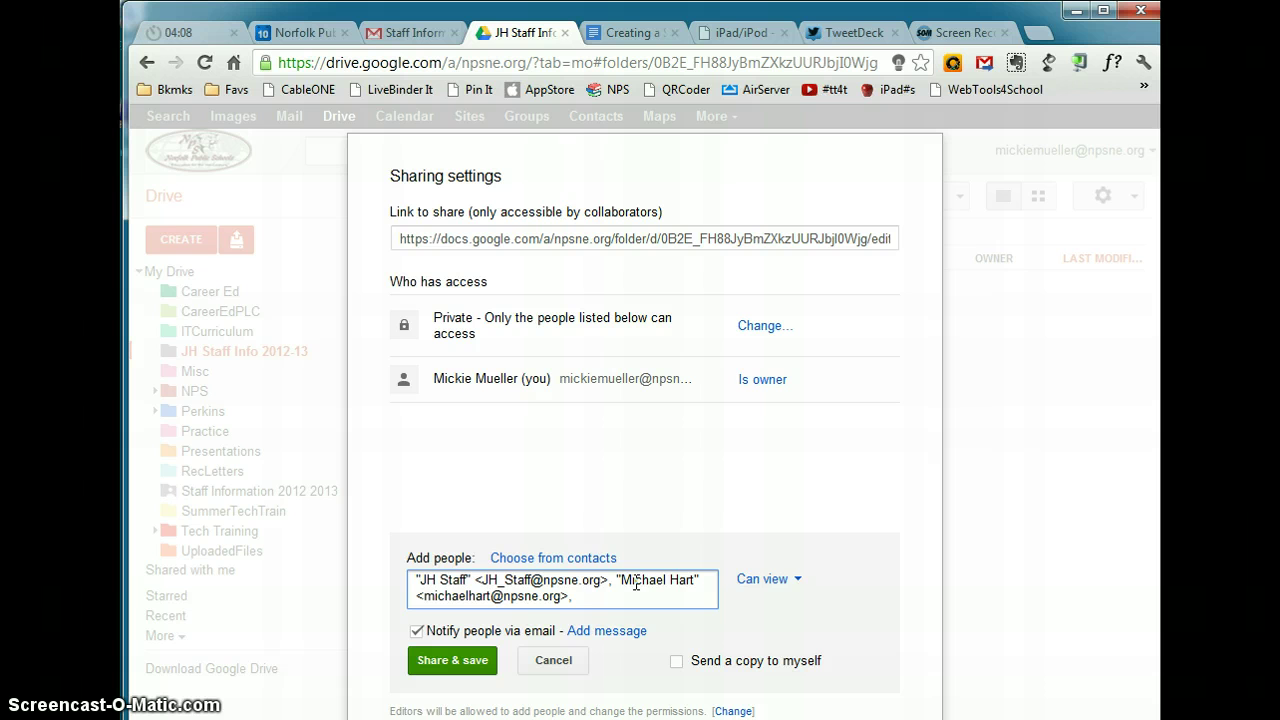
{"action": "left_click_drag", "start_coordinate": [614, 580], "coordinate": [694, 594]}
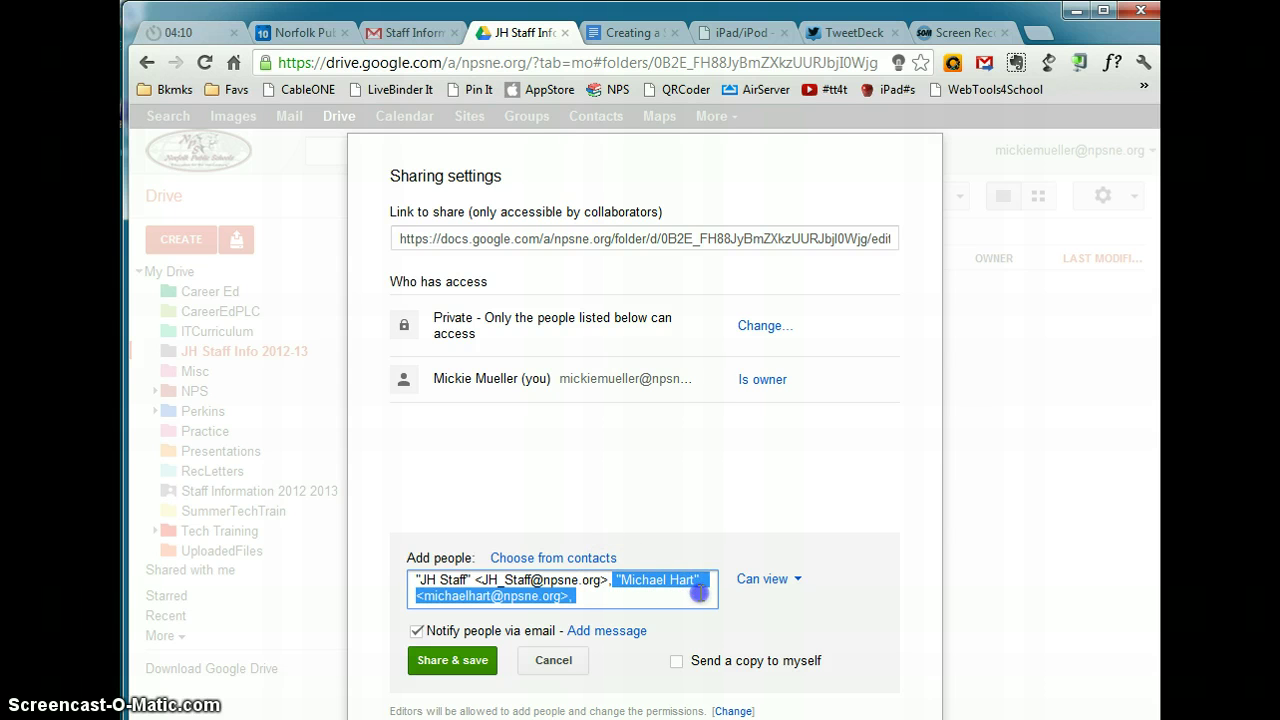
{"action": "key", "text": "BackSpace"}
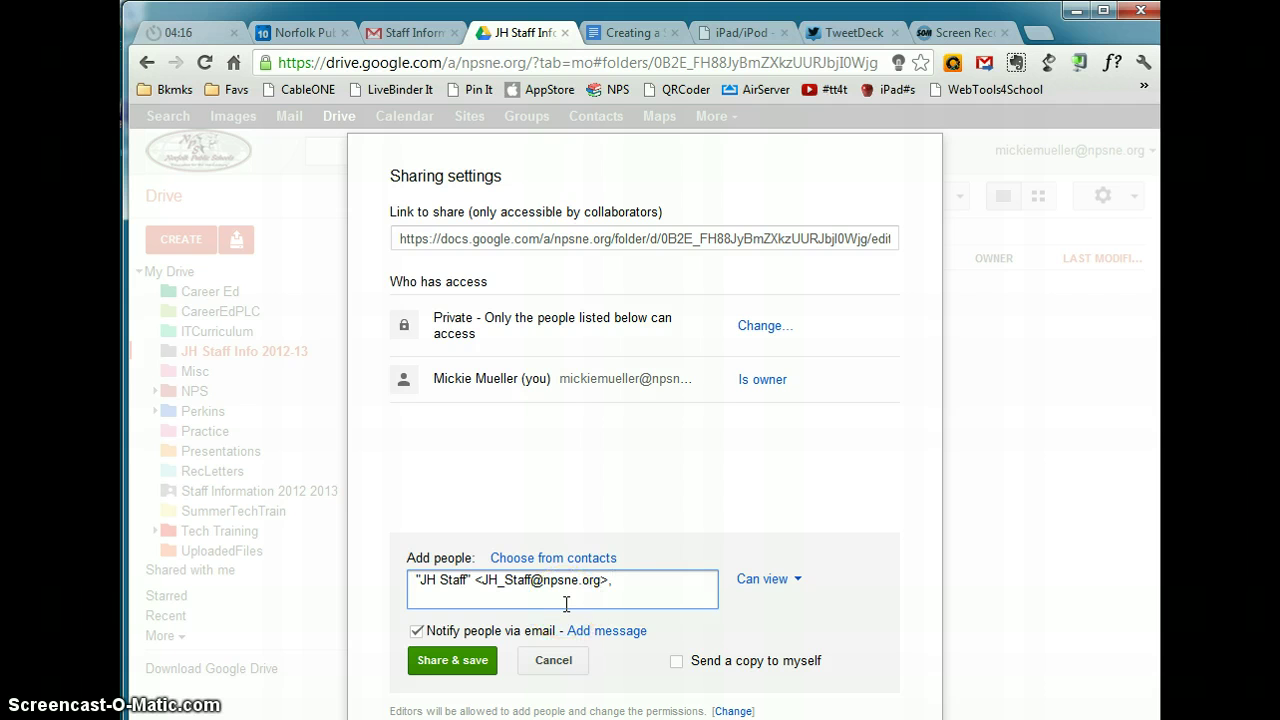
Open the message field for the e-mail notification sent with the folder share.
{"action": "left_click", "coordinate": [611, 604]}
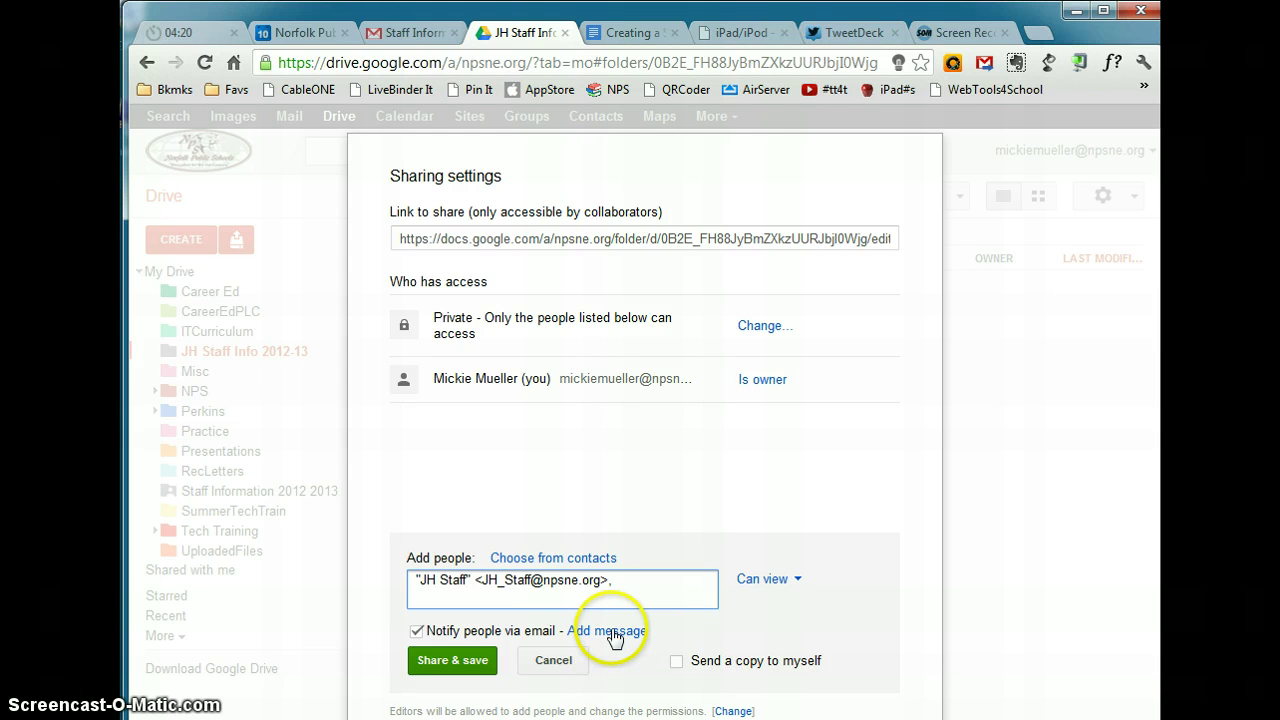
{"action": "left_click", "coordinate": [610, 632]}
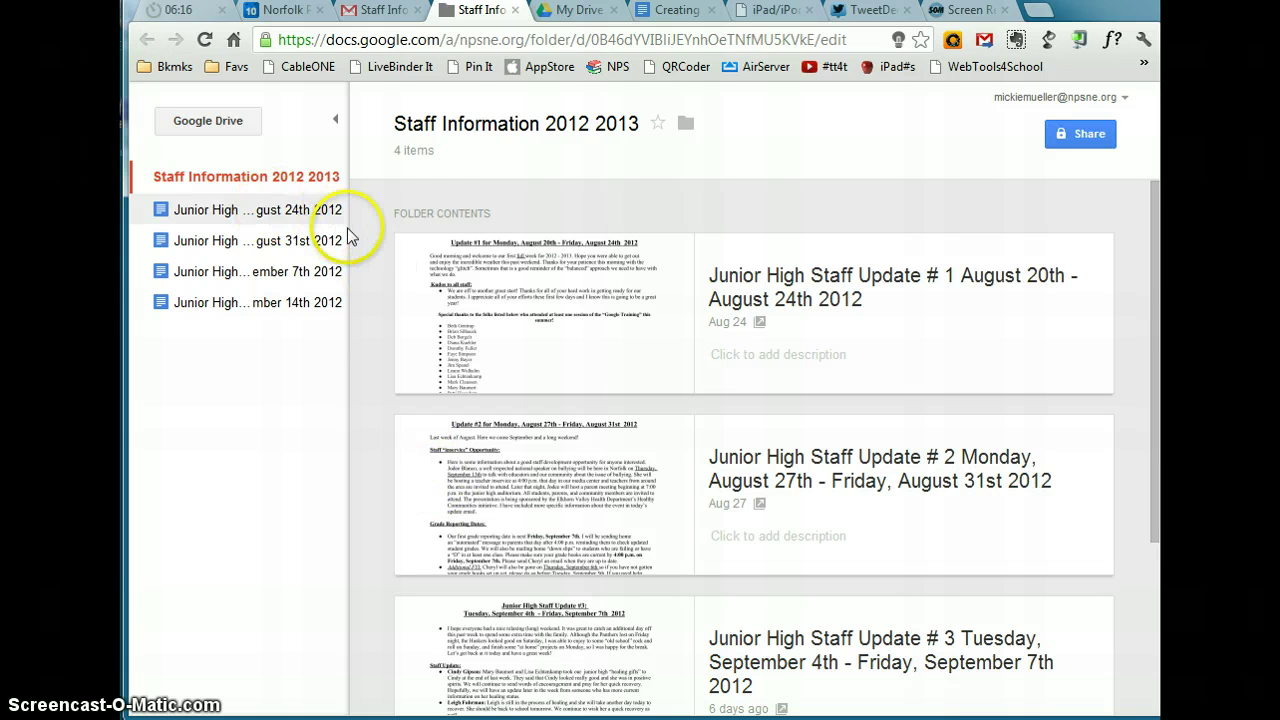
Close the shared folder's page and examine Drive's Starred, Shared with me and All items views for the Staff Information 2012 2013 folder.
{"action": "left_click", "coordinate": [515, 10]}
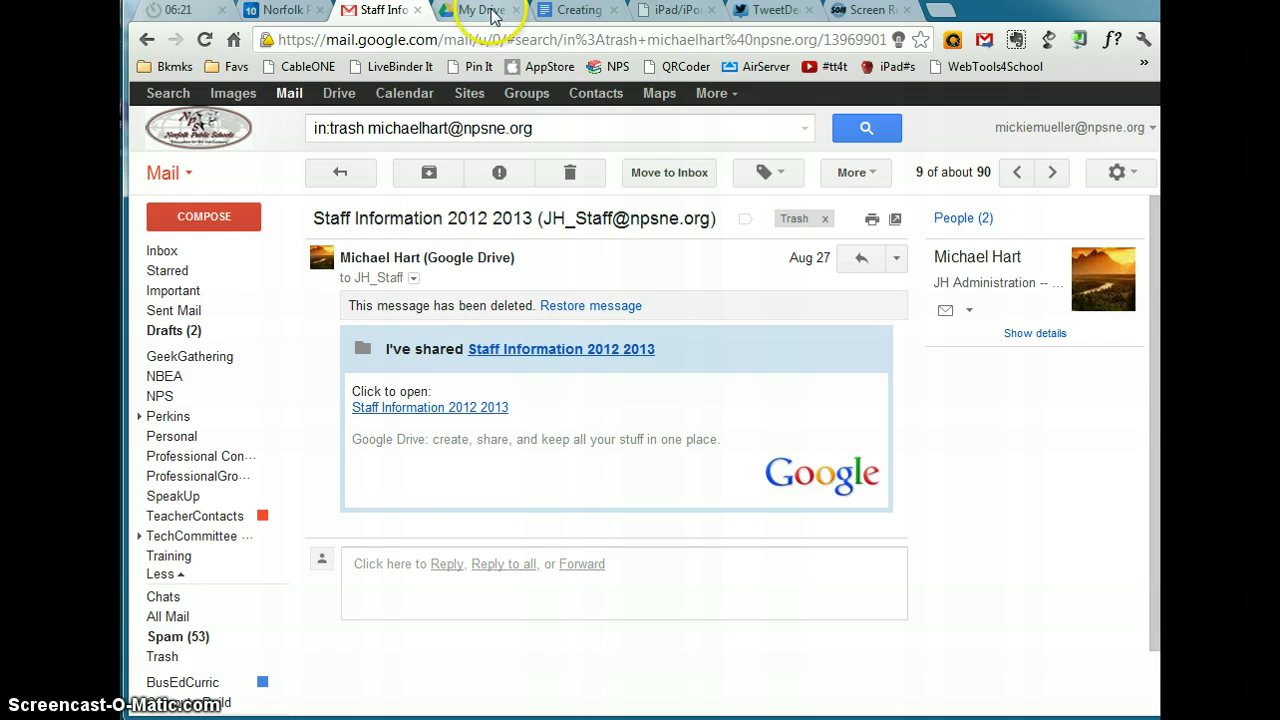
{"action": "left_click", "coordinate": [488, 11]}
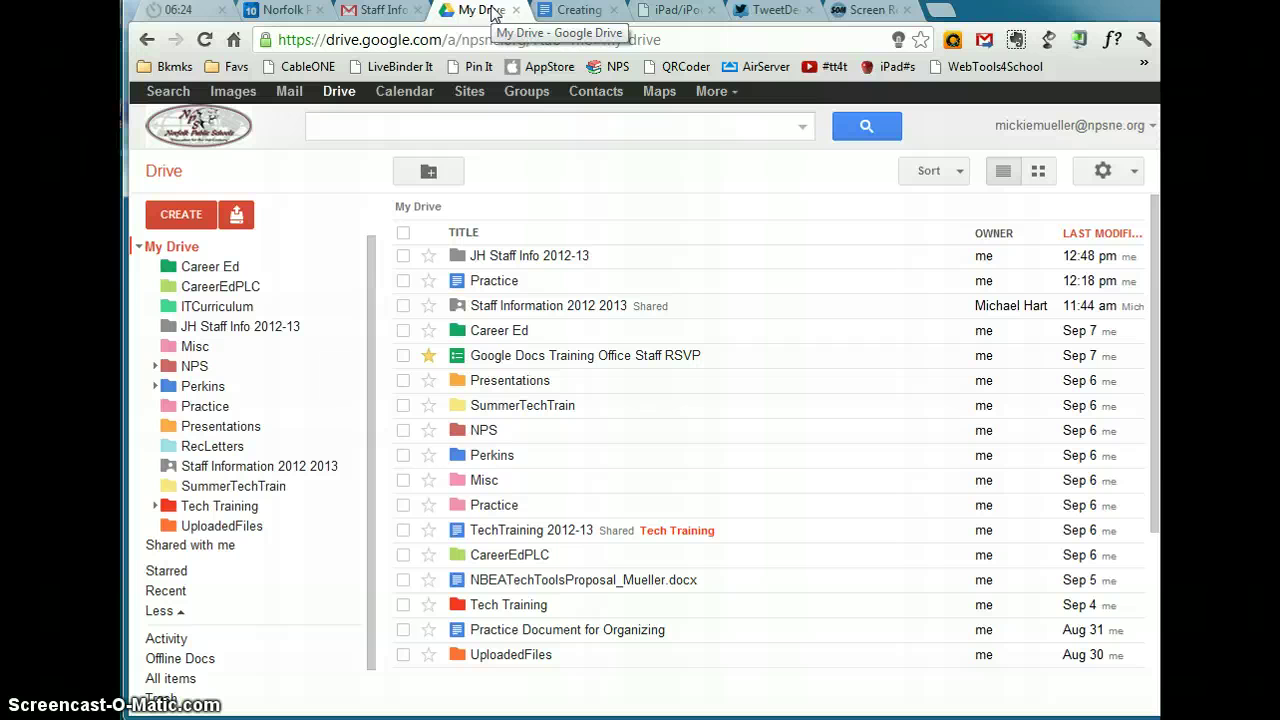
{"action": "left_click", "coordinate": [170, 569]}
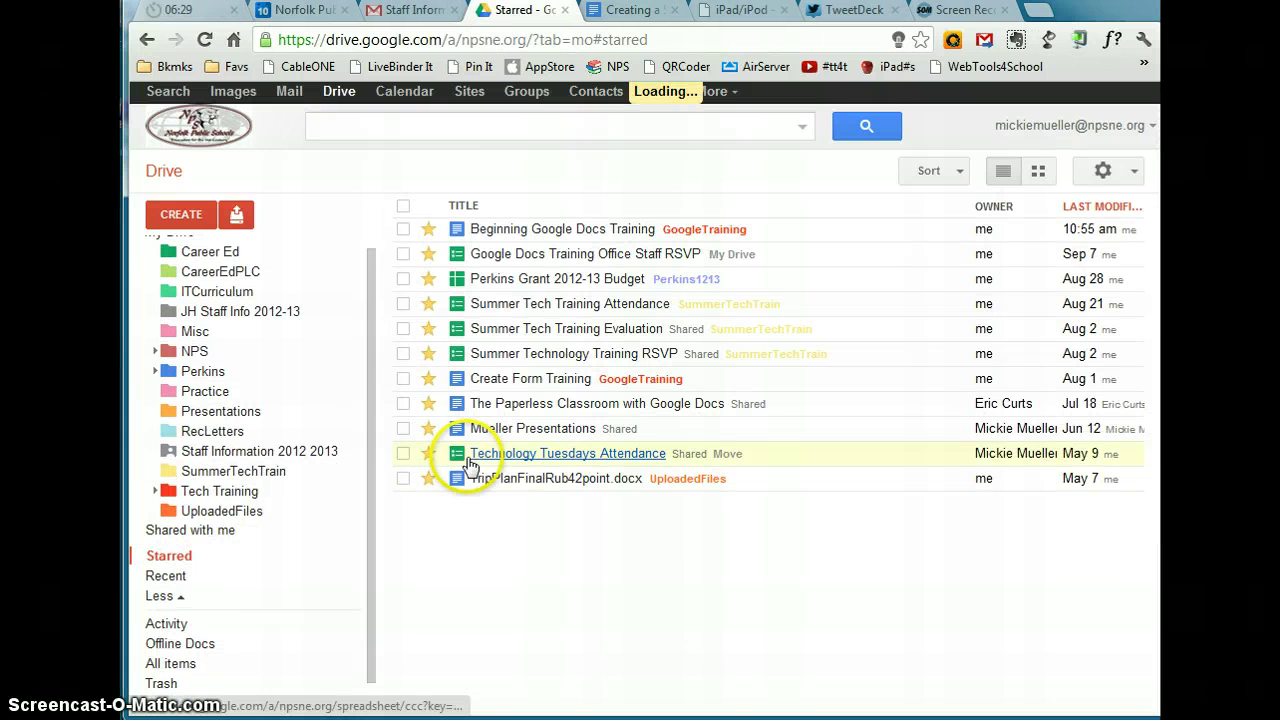
{"action": "left_click", "coordinate": [185, 530]}
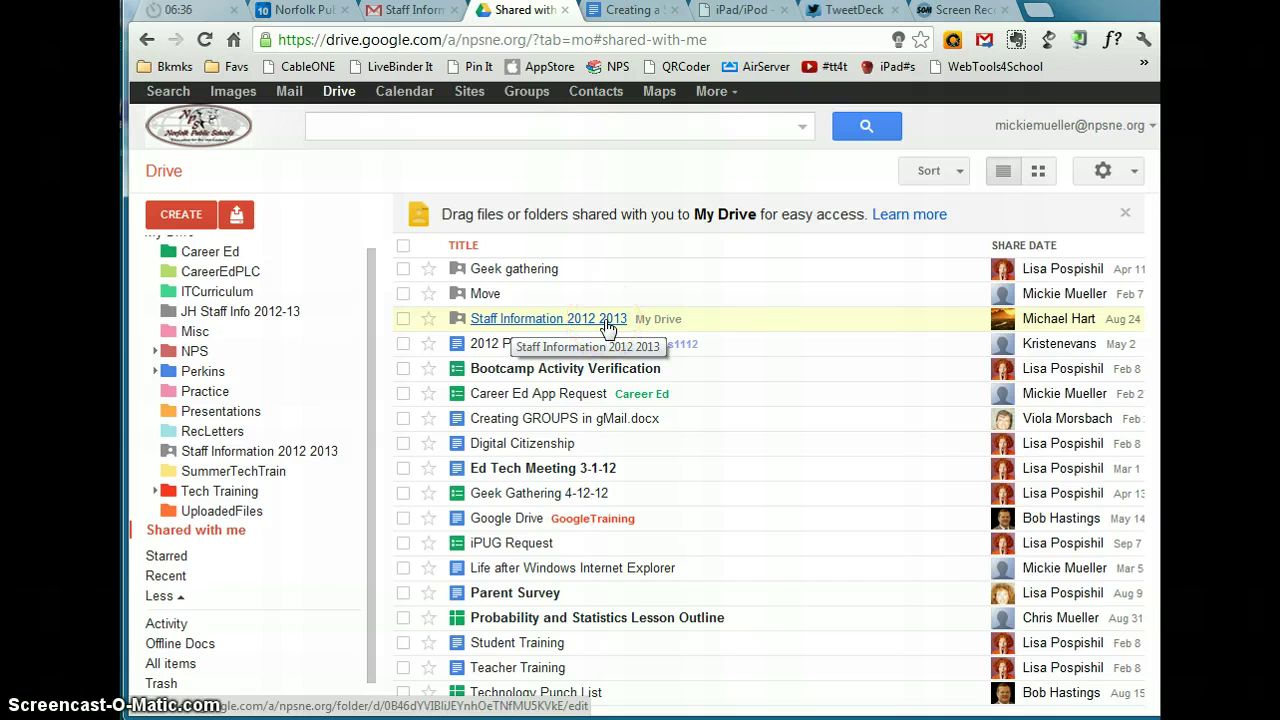
{"action": "left_click", "coordinate": [162, 597]}
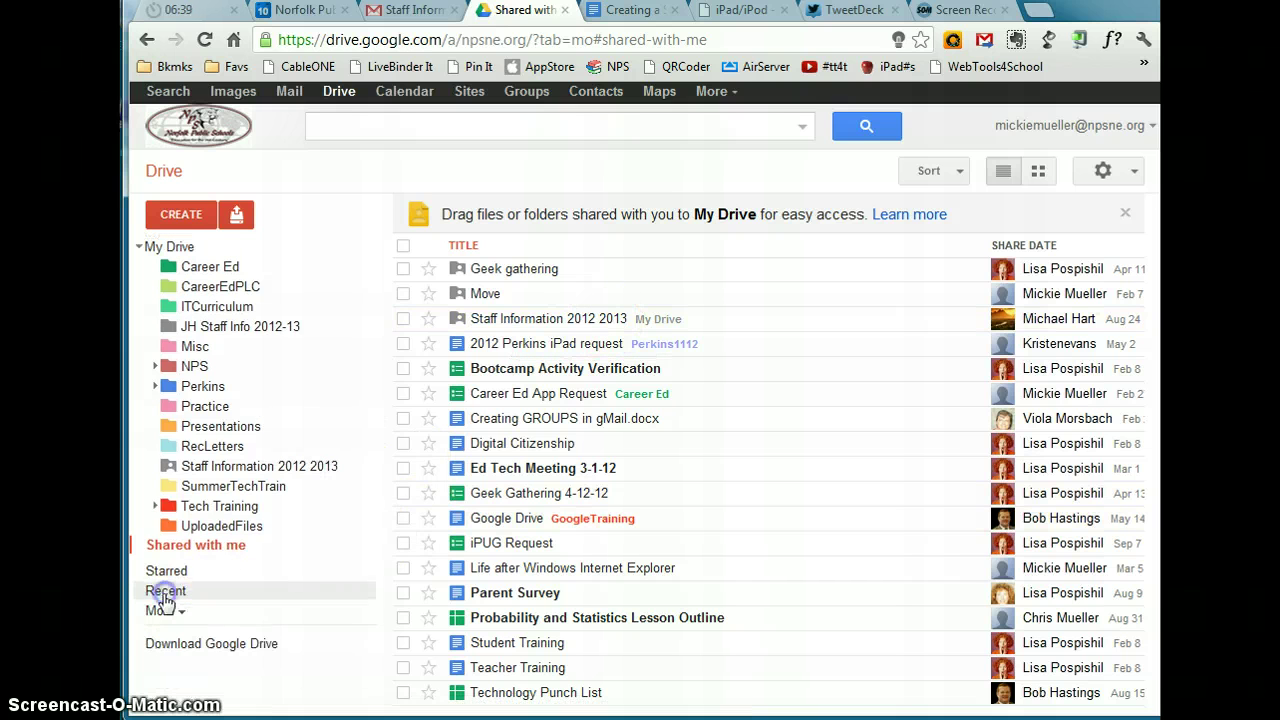
{"action": "left_click", "coordinate": [163, 610]}
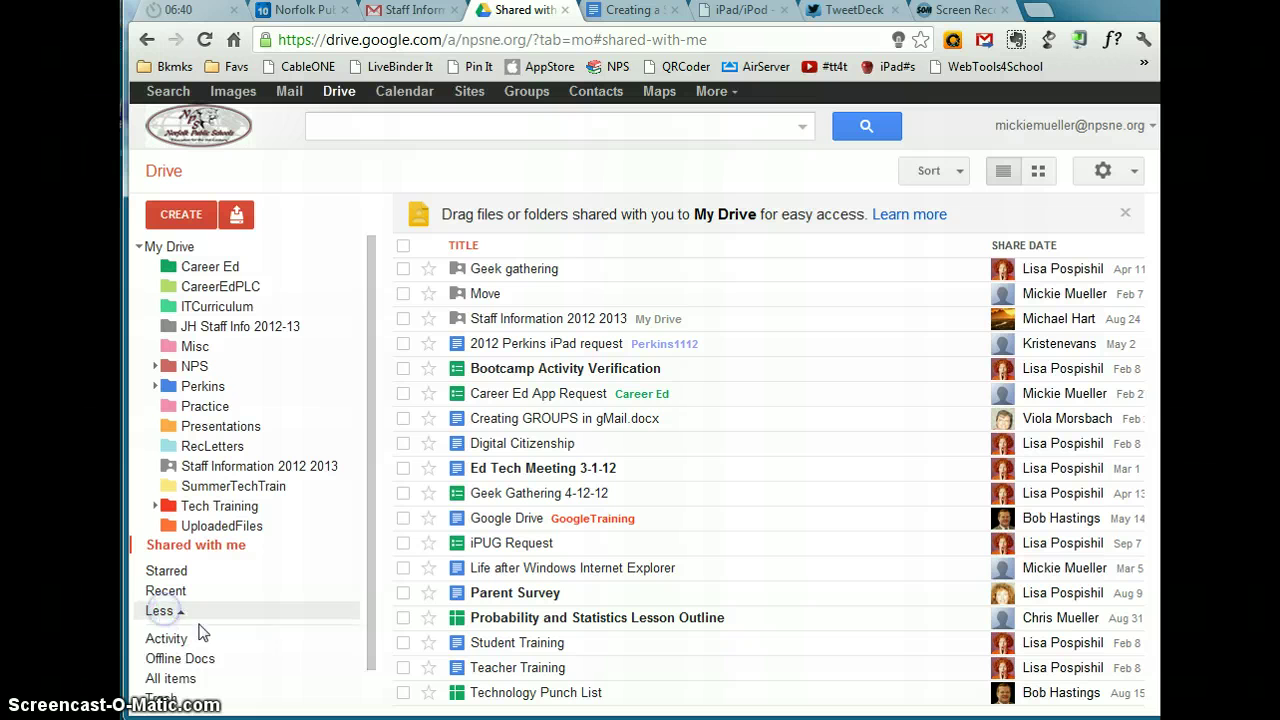
{"action": "left_click", "coordinate": [172, 678]}
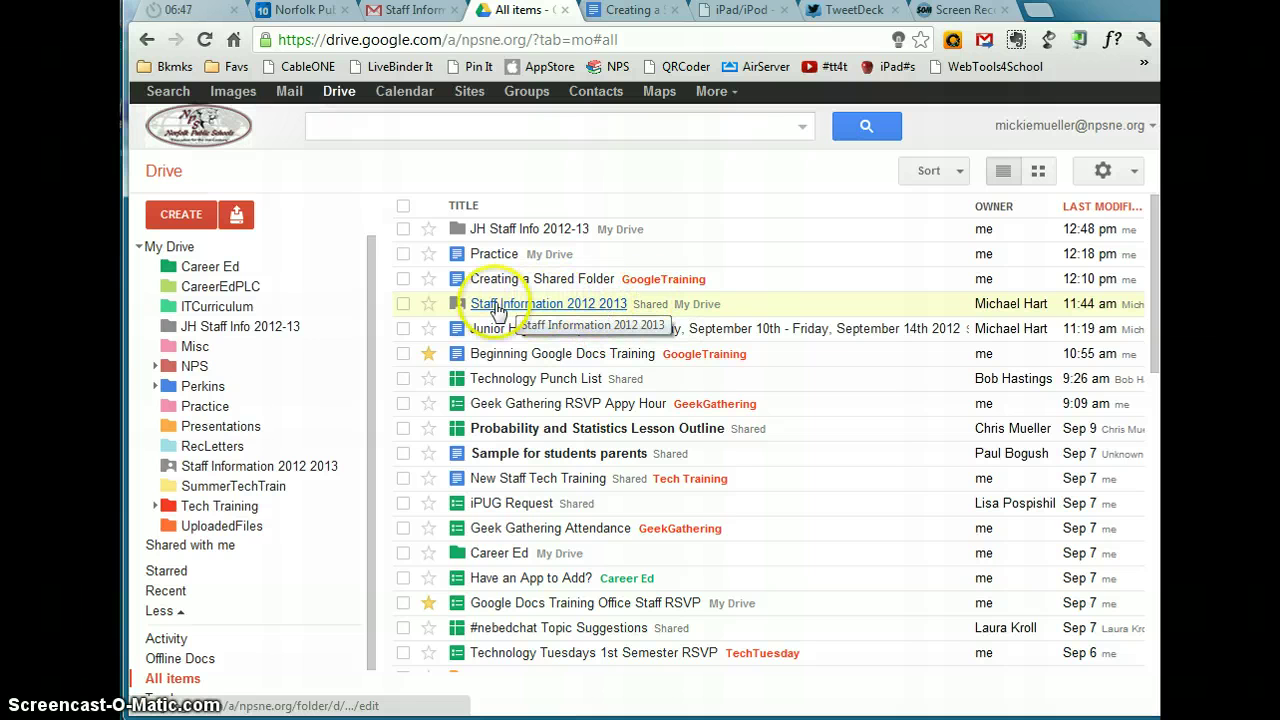
{"action": "left_click", "coordinate": [577, 311]}
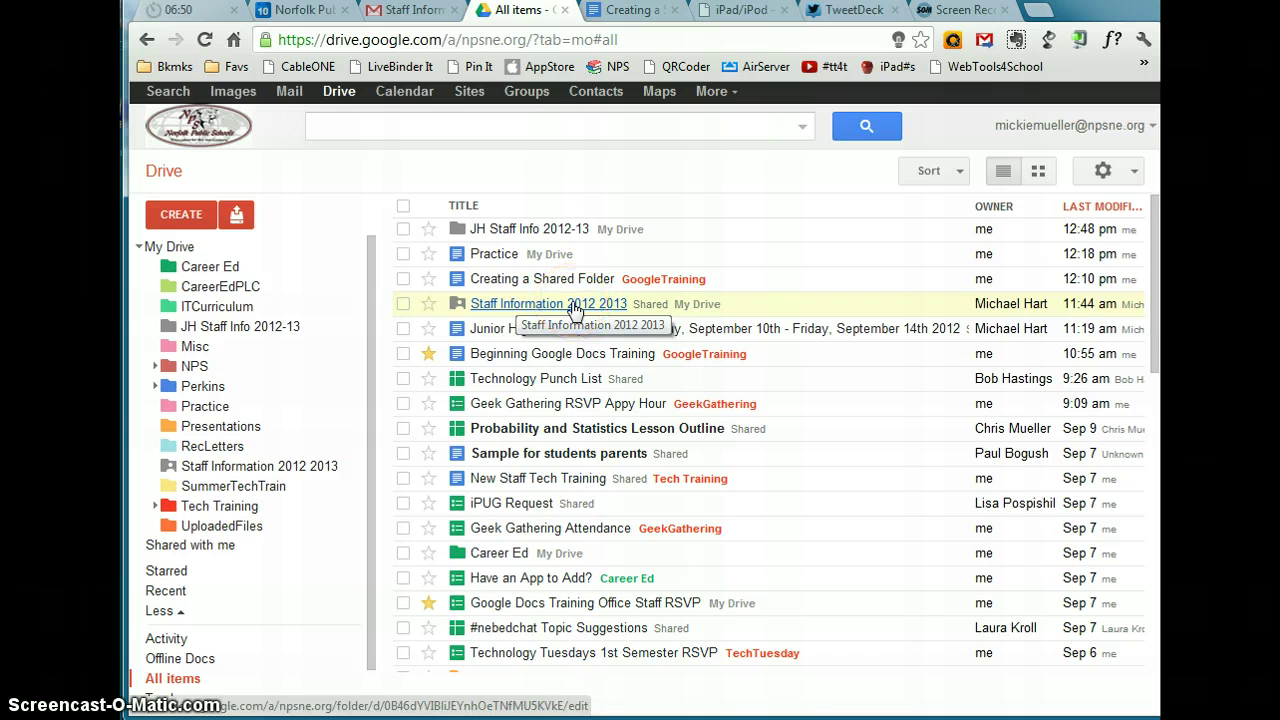
Return to the My Drive listing and add the shared Staff Information 2012 2013 folder to My Drive.
{"action": "left_click", "coordinate": [163, 249]}
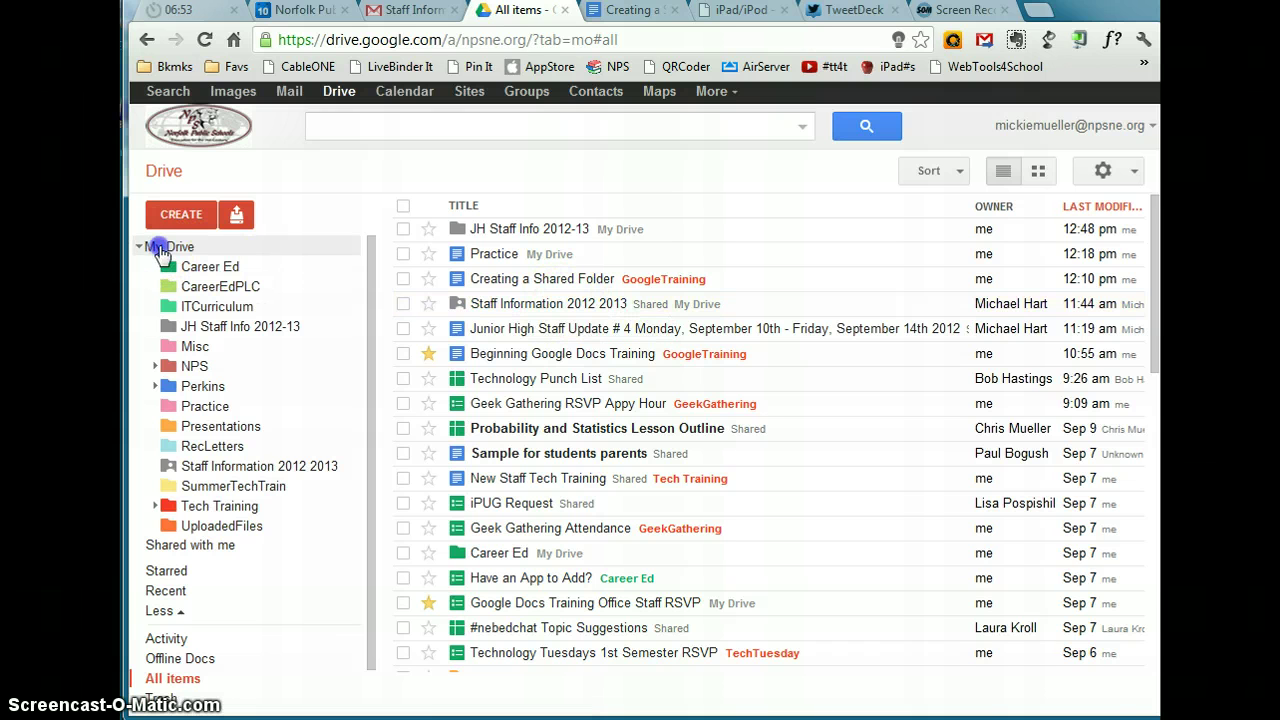
{"action": "left_click", "coordinate": [209, 250]}
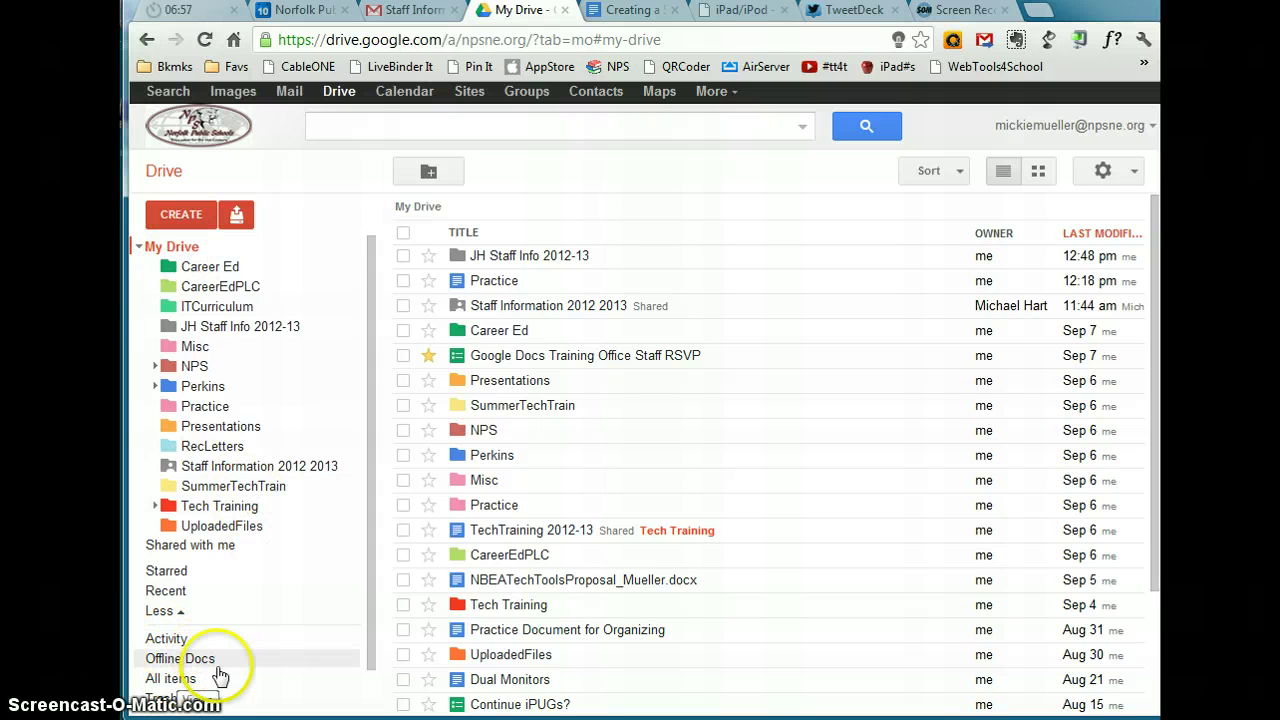
{"action": "scroll", "coordinate": [196, 553], "scroll_direction": "down", "scroll_amount": 1}
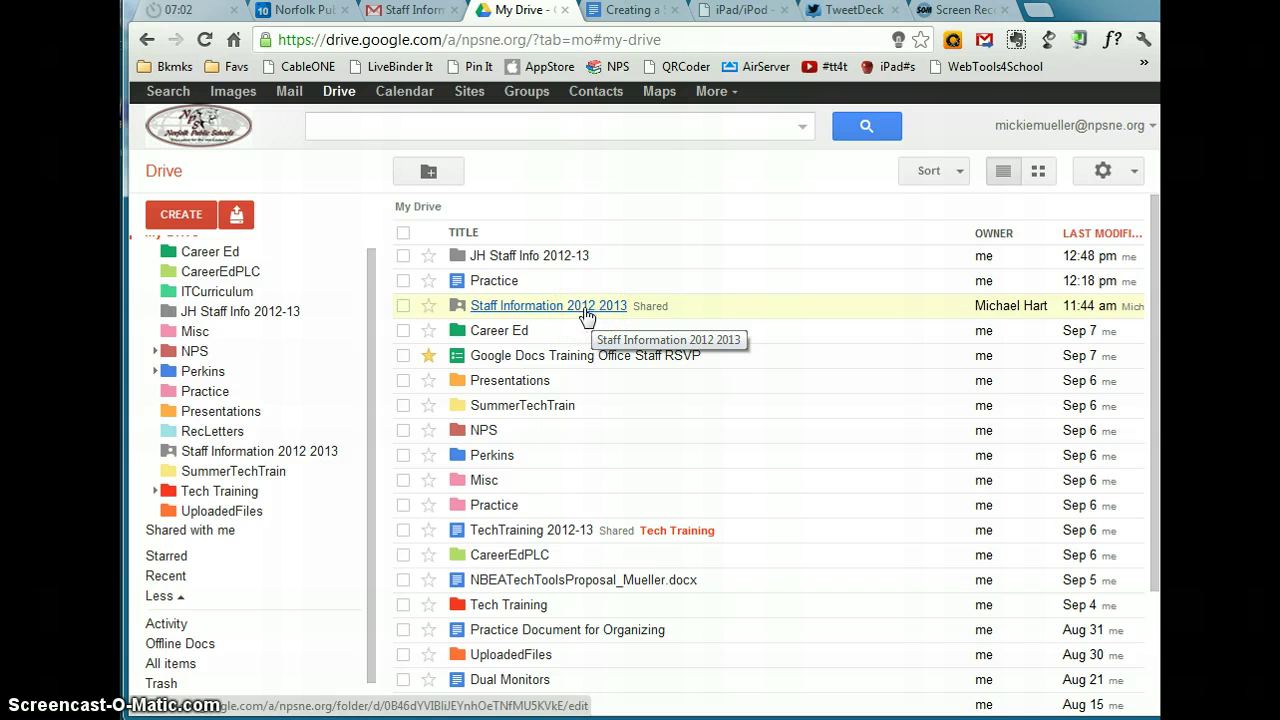
{"action": "left_click_drag", "start_coordinate": [586, 313], "coordinate": [303, 249]}
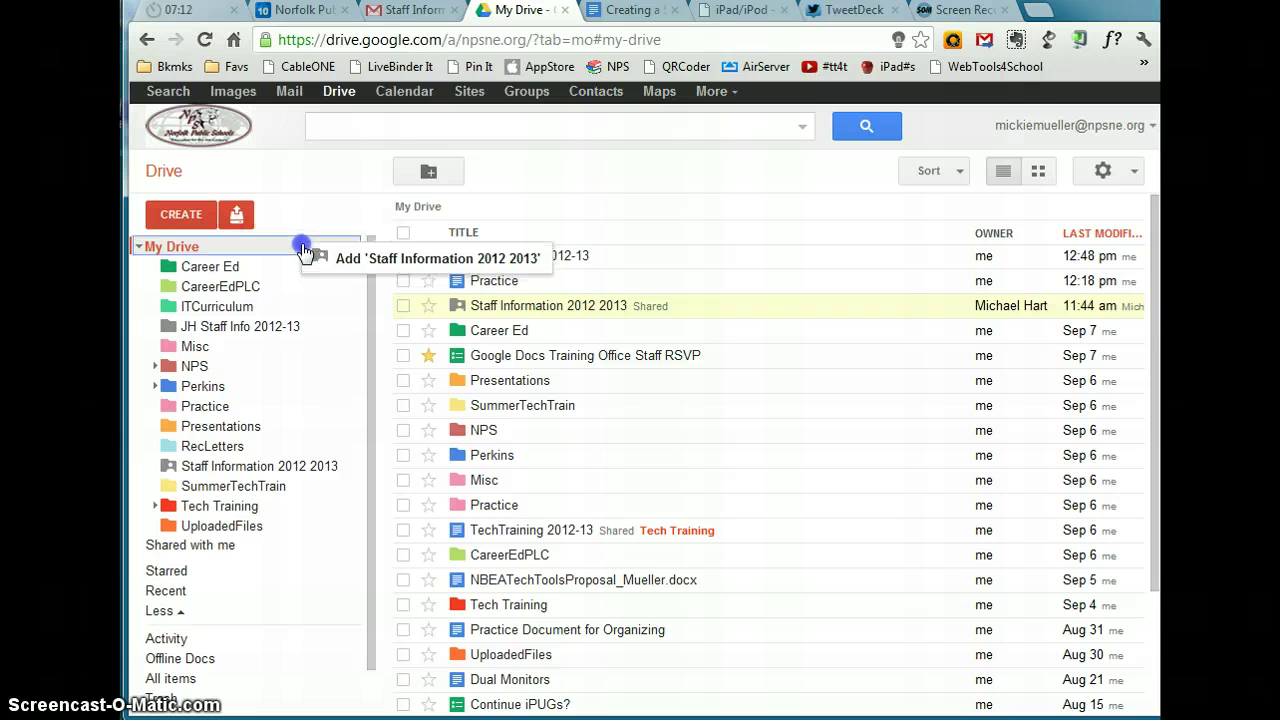
{"action": "left_click_drag", "start_coordinate": [303, 249], "coordinate": [281, 255]}
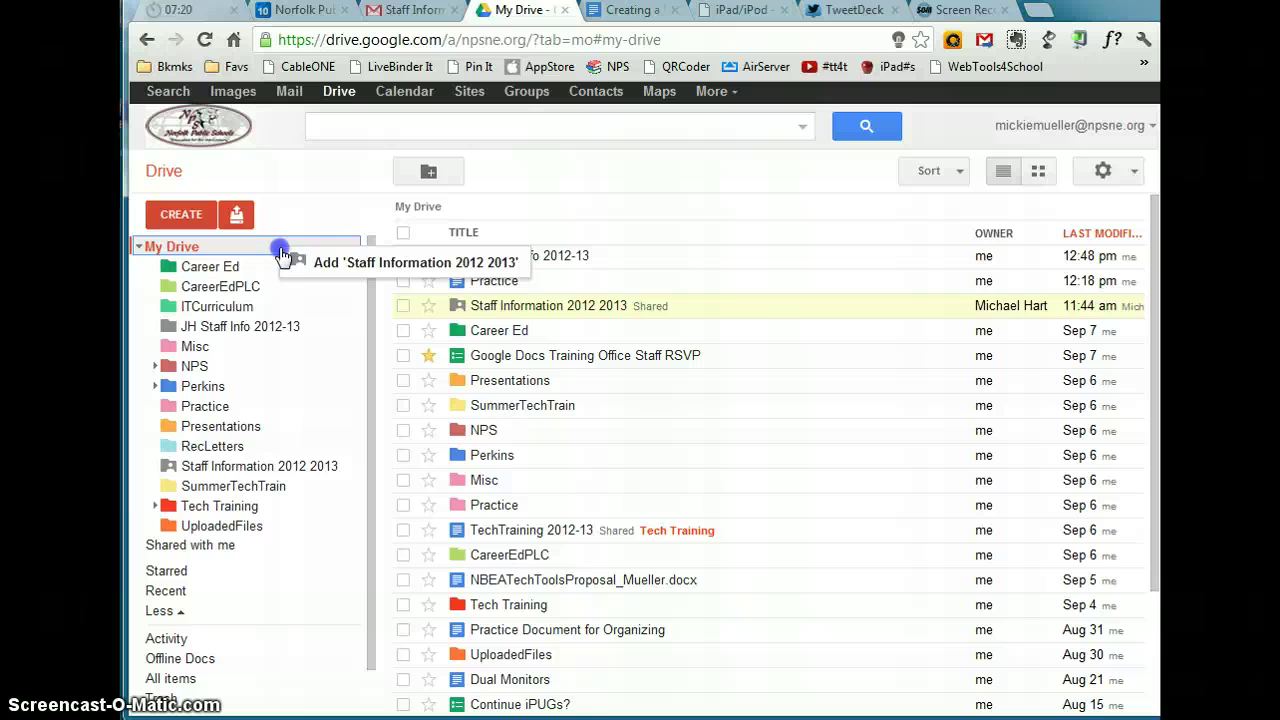
{"action": "left_click_drag", "start_coordinate": [281, 255], "coordinate": [278, 252]}
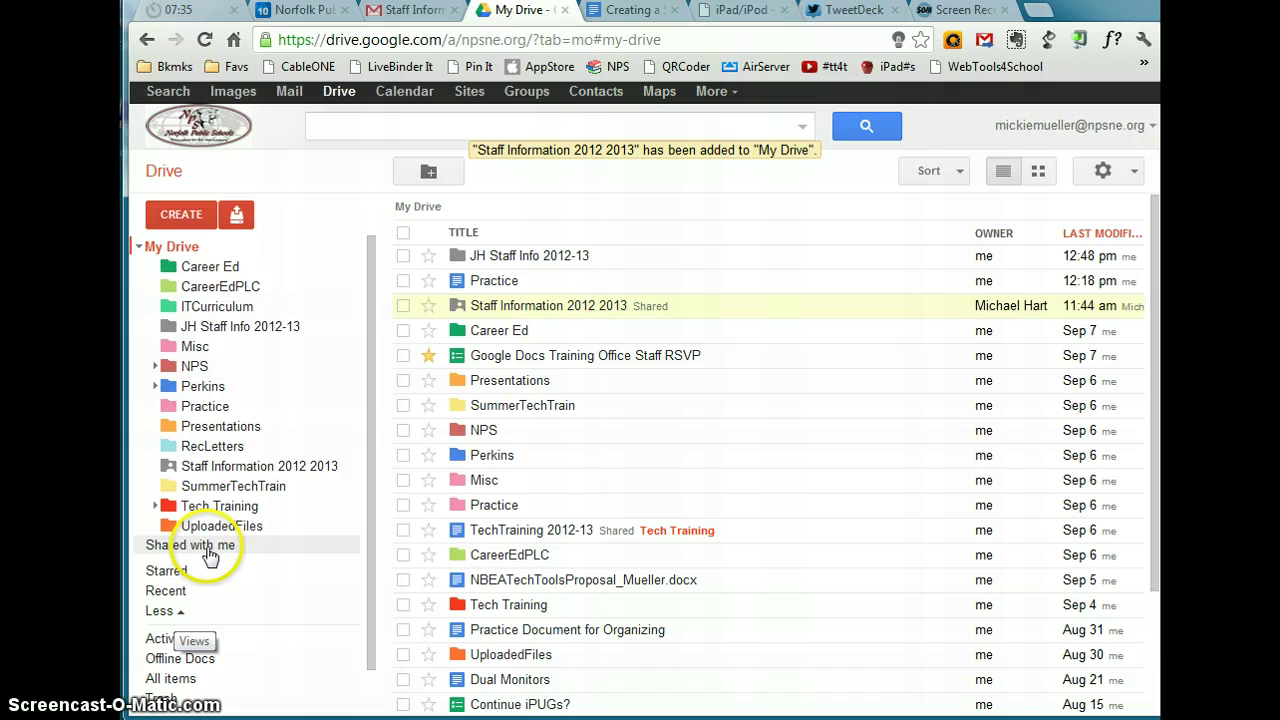
View the documents inside the Staff Information 2012 2013 folder and return to the My Drive listing.
{"action": "left_click", "coordinate": [320, 467]}
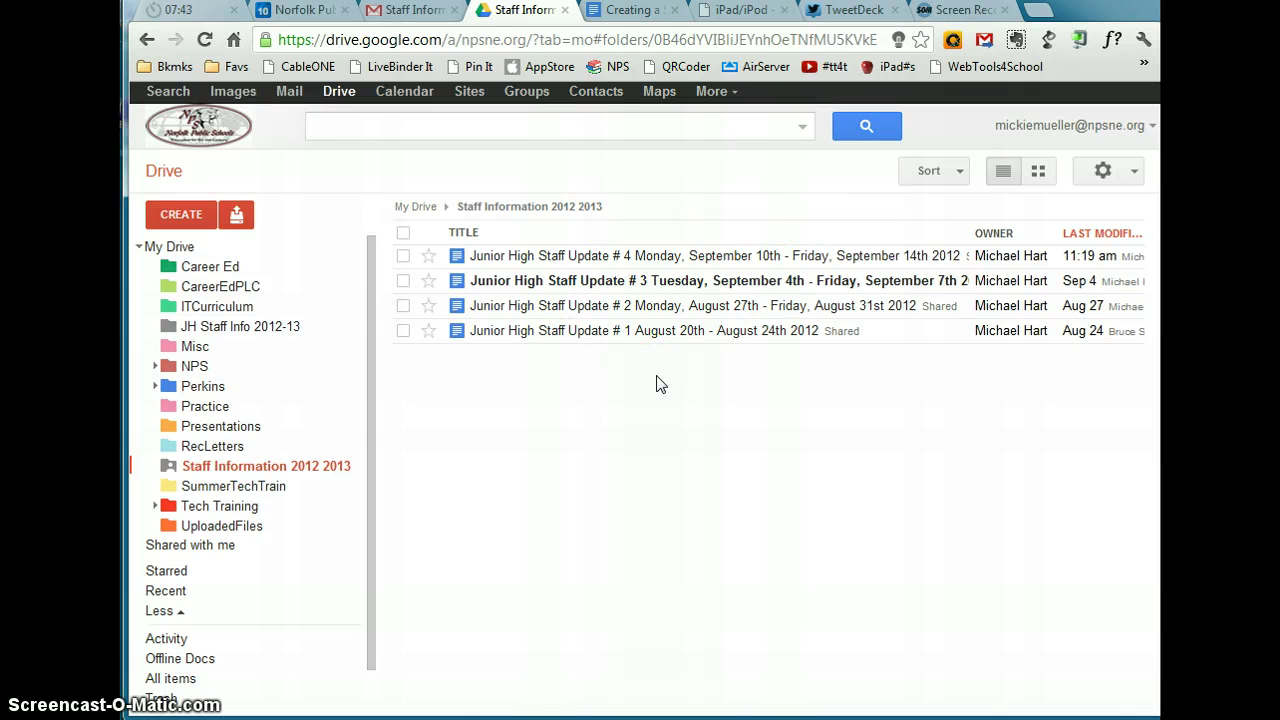
{"action": "left_click", "coordinate": [168, 247]}
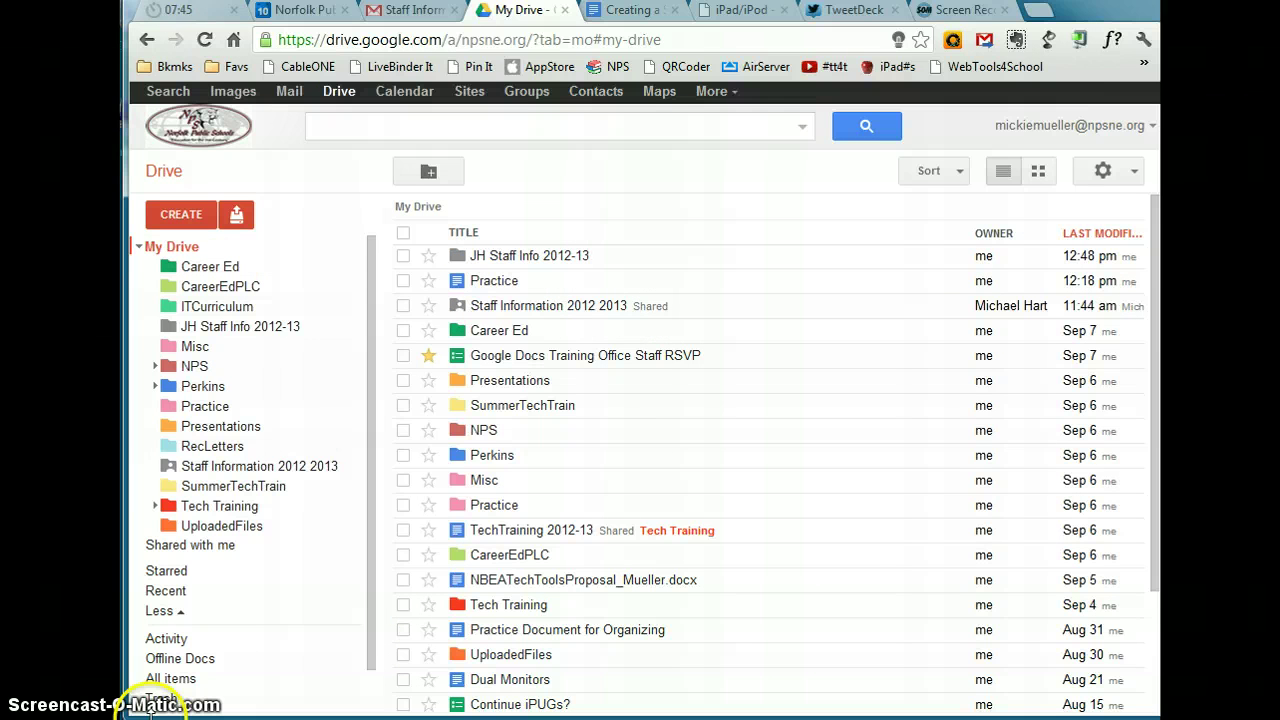